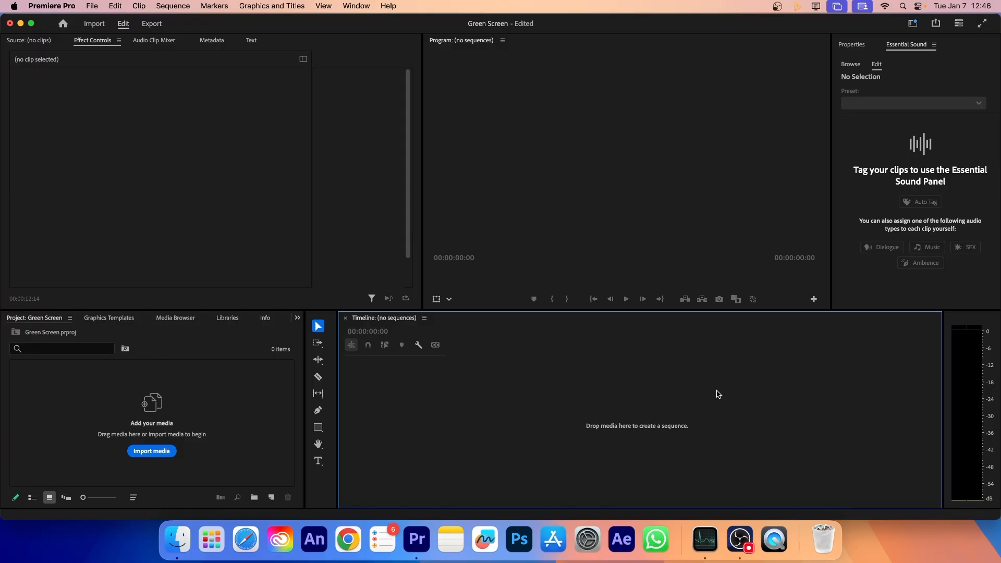
# Step: Import the mixkit entrepreneurs green screen video from Creator Folder into the project and create a sequence from it
pyautogui.click(178, 538)
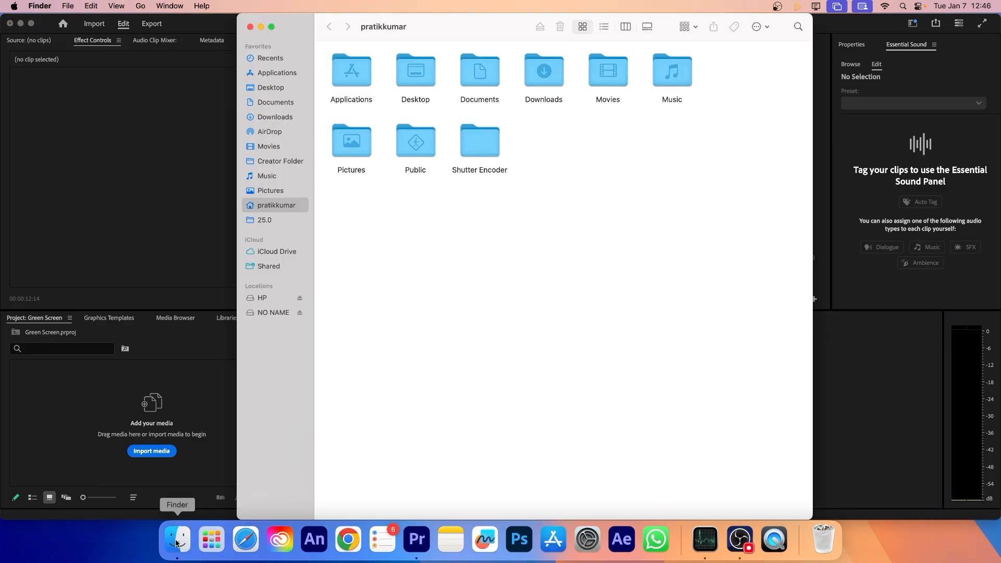
pyautogui.click(277, 159)
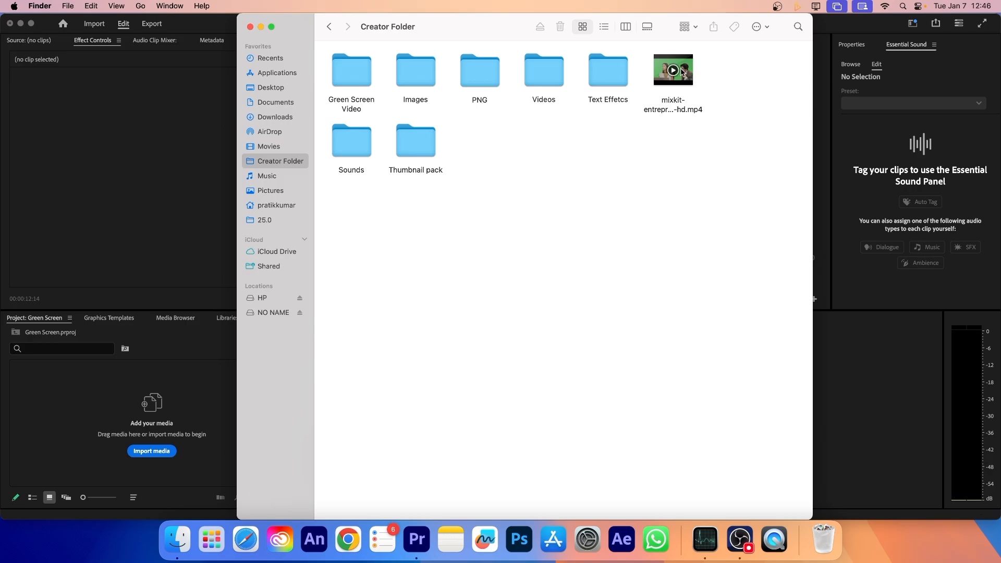
pyautogui.moveTo(683, 72); pyautogui.dragTo(153, 395)
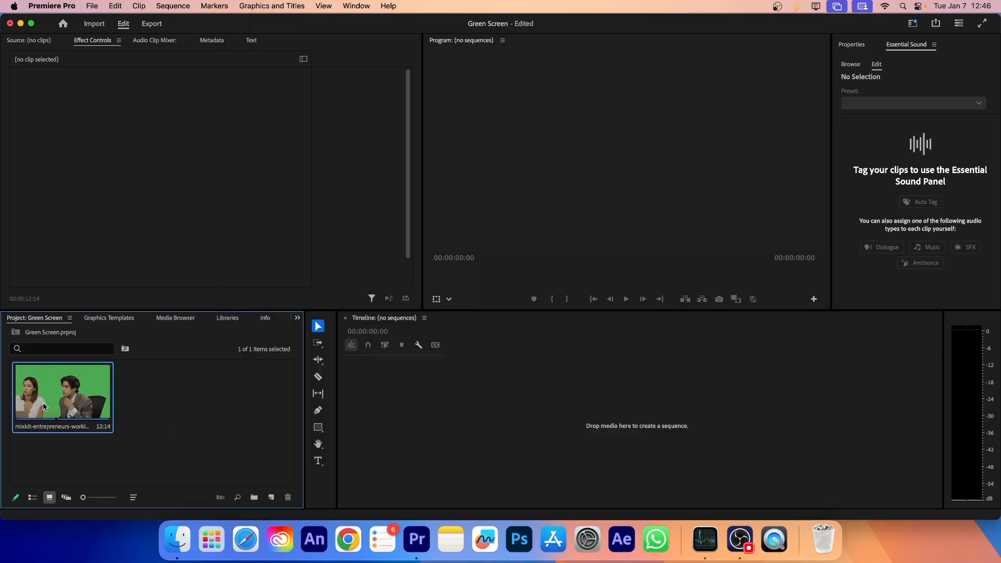
pyautogui.moveTo(348, 436); pyautogui.dragTo(350, 438)
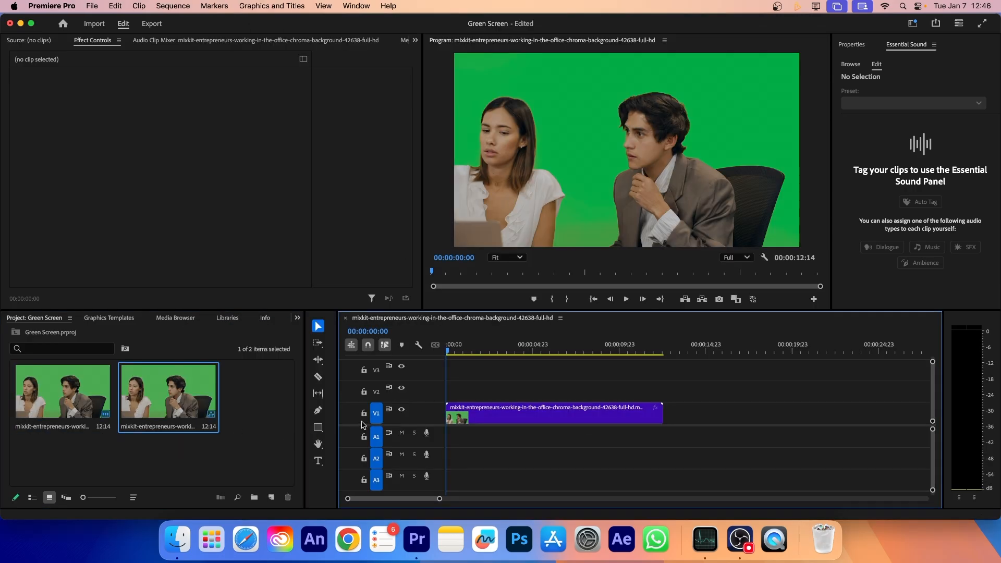
# Step: Search the effects for "ultra" and apply Ultra Key to the green screen clip on V1
pyautogui.click(295, 318)
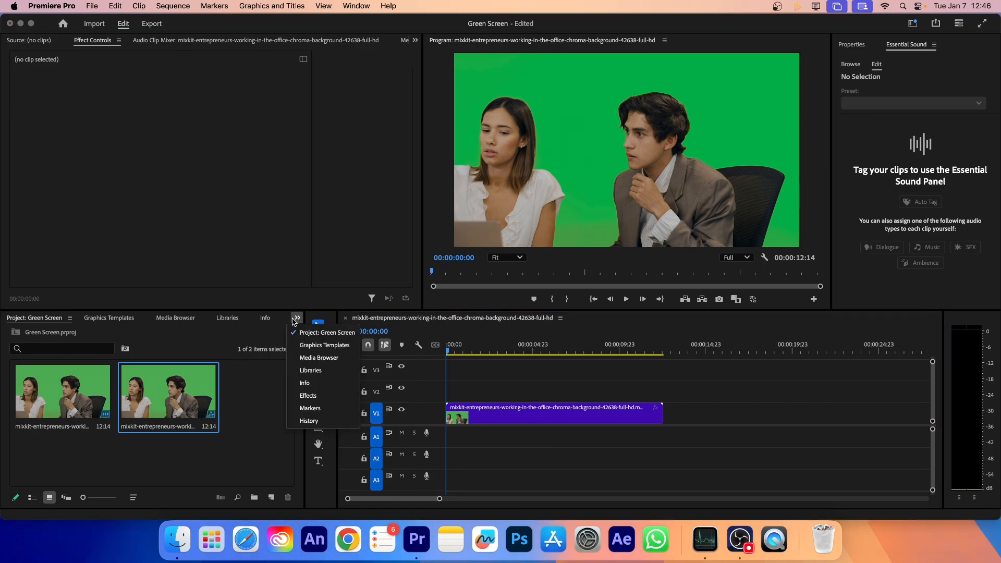
pyautogui.click(307, 396)
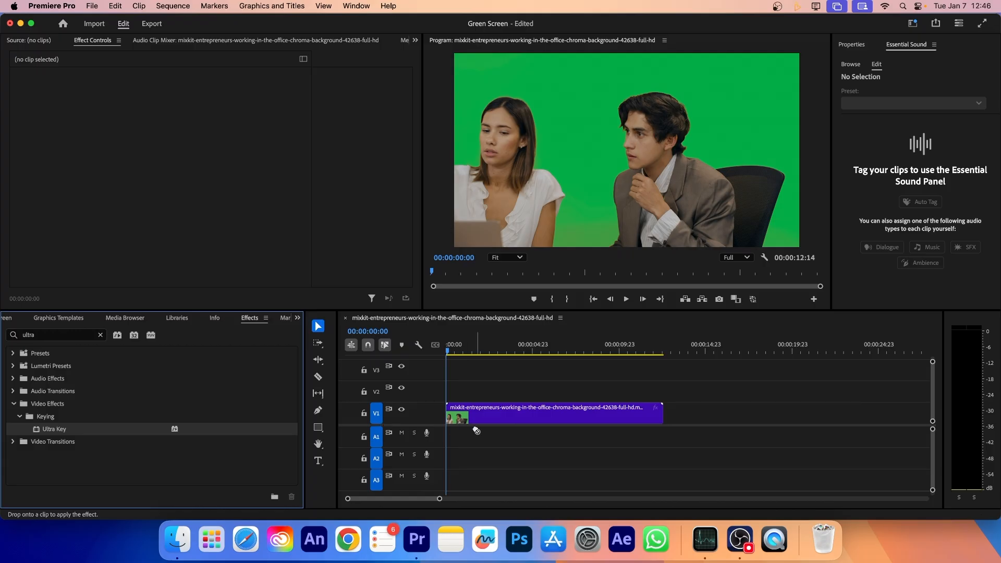
pyautogui.moveTo(474, 418); pyautogui.dragTo(475, 419)
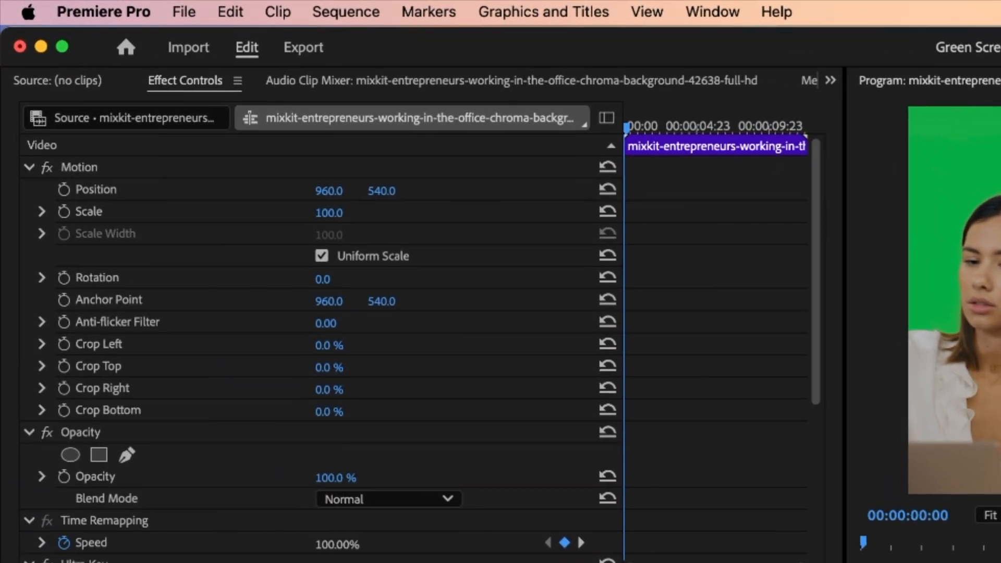
# Step: Sample the green background in the program view as the Ultra Key key color
pyautogui.scroll(-10, 498, 555)
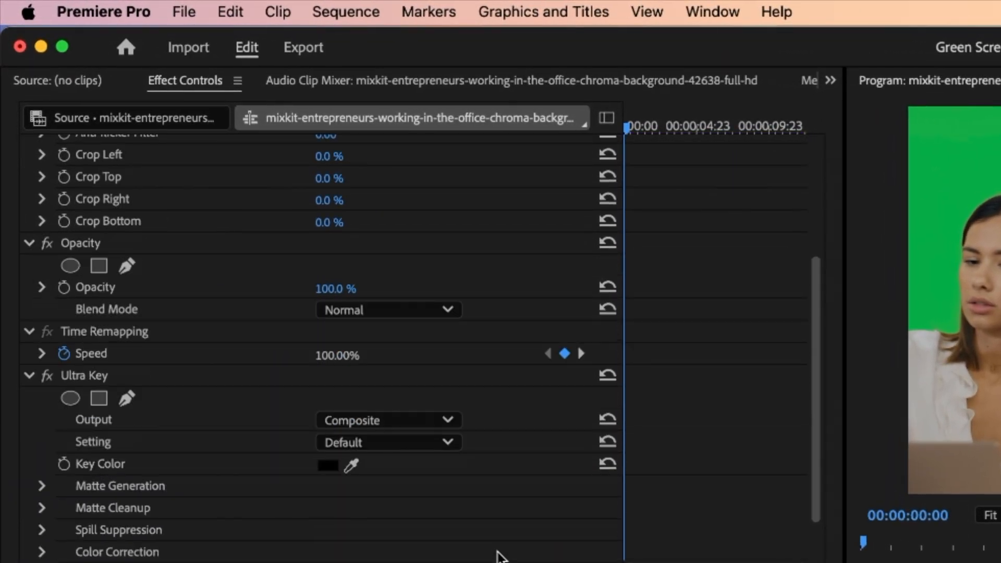
pyautogui.click(351, 408)
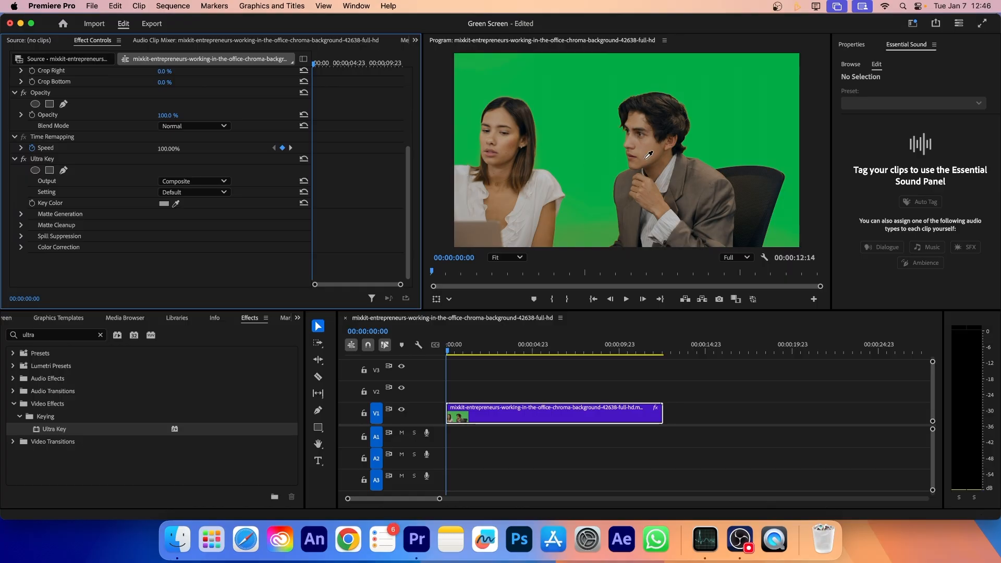
pyautogui.click(590, 126)
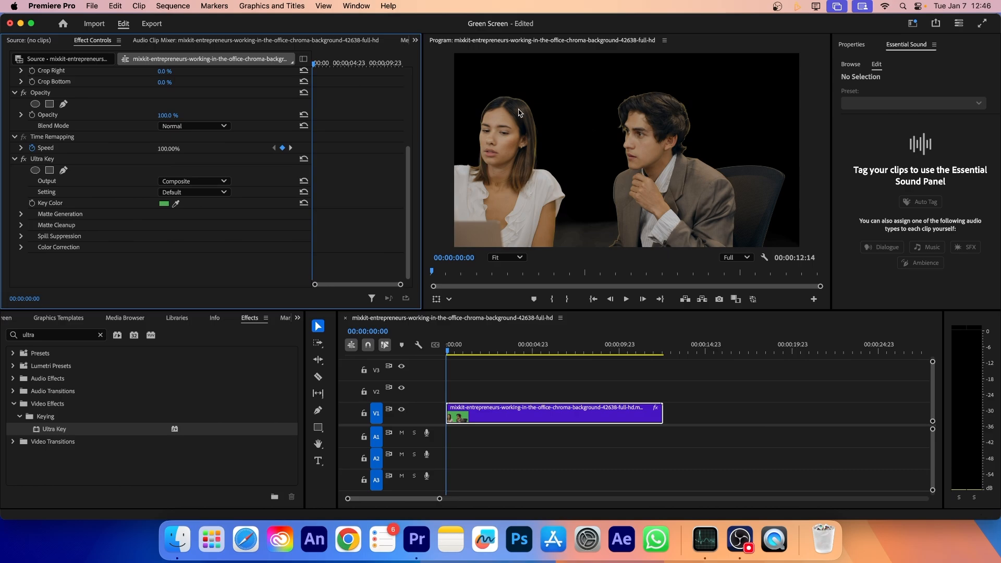
# Step: Set the Ultra Key Matte Generation values to Transparency 50 and Shadow 46
pyautogui.click(22, 214)
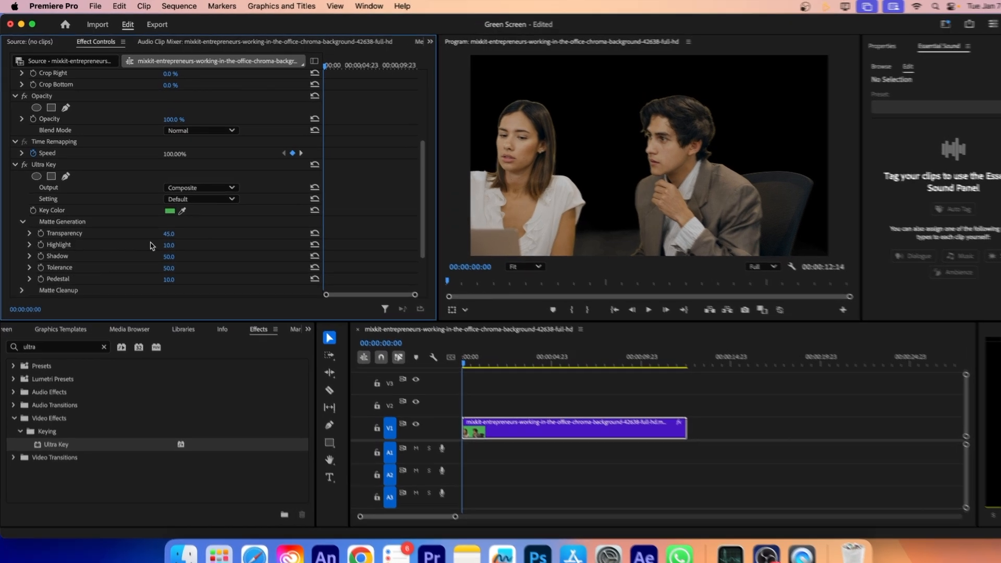
pyautogui.click(164, 226)
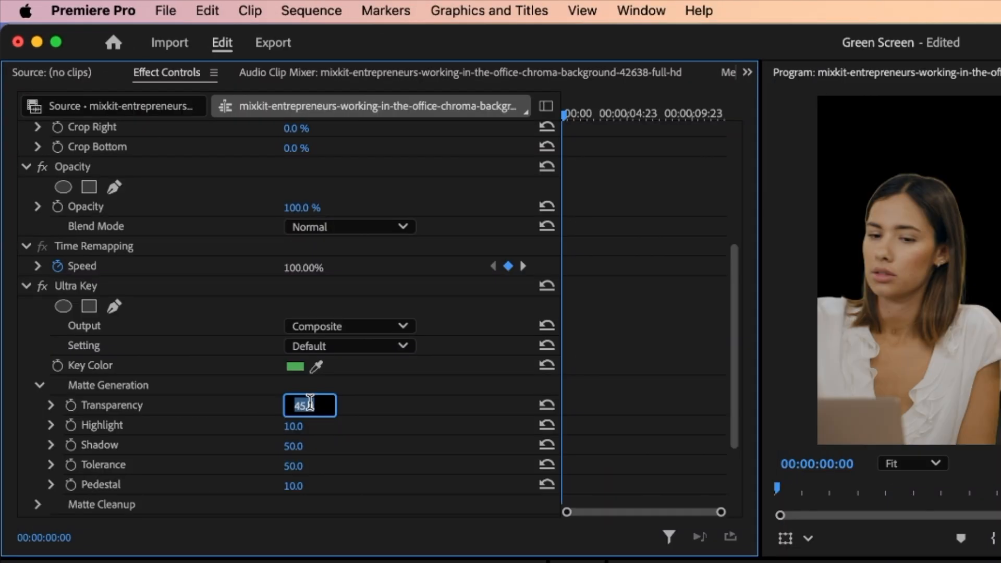
pyautogui.press('Return')
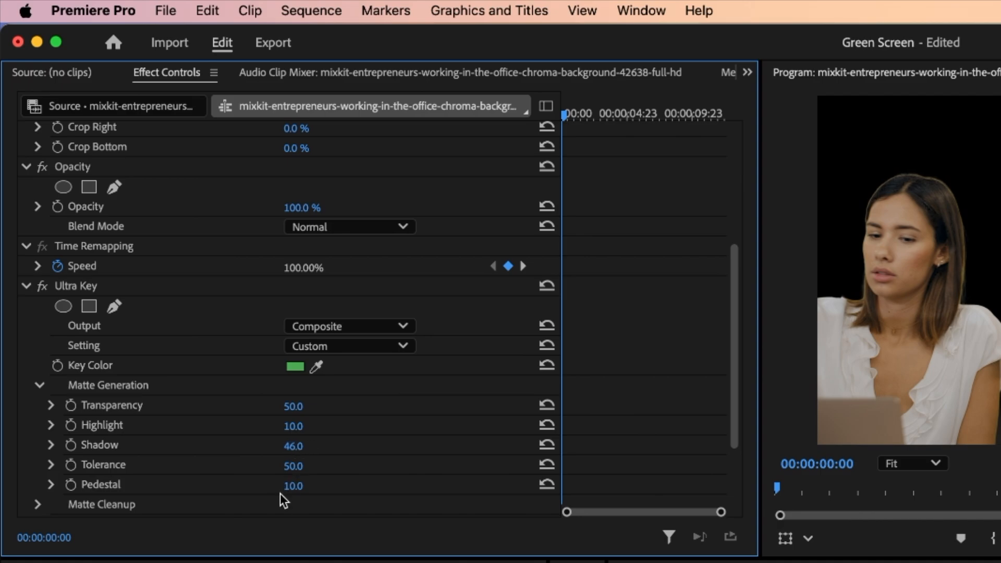
# Step: Set the Ultra Key Matte Cleanup values to Contrast 62 and Soften 100
pyautogui.scroll(-4, 273, 500)
pyautogui.click(55, 428)
pyautogui.scroll(-5, 283, 403)
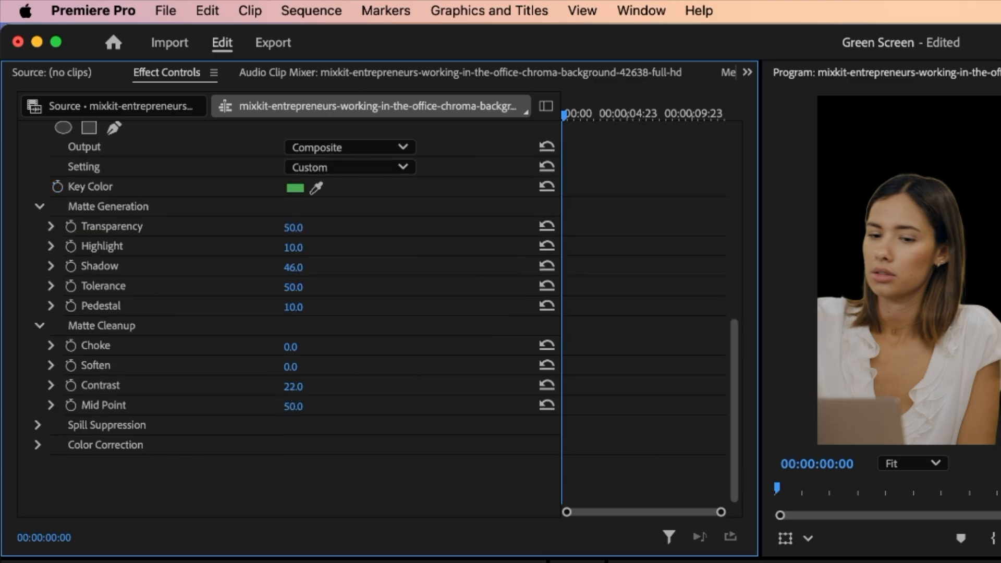
pyautogui.click(290, 367)
pyautogui.write('100')
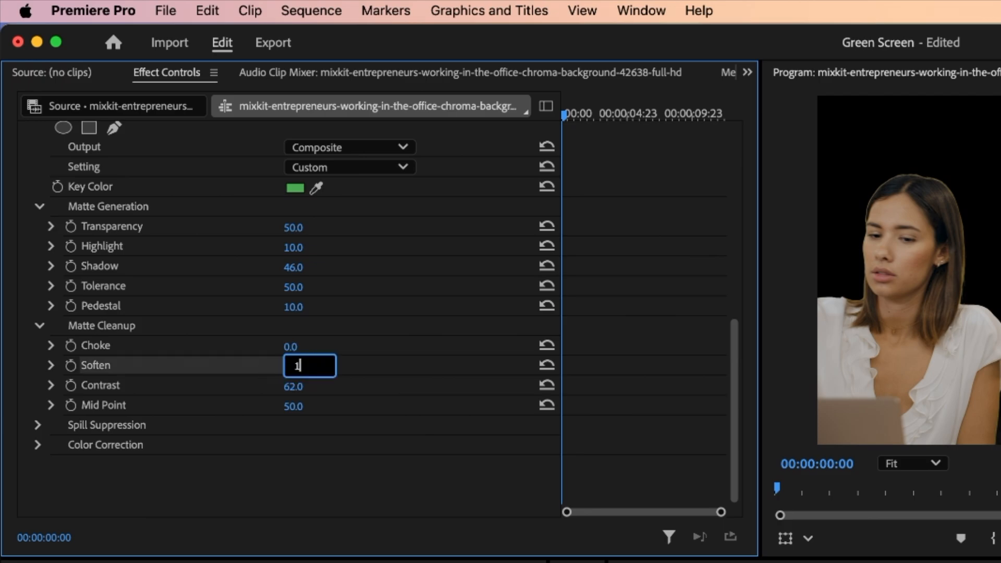
pyautogui.press('Return')
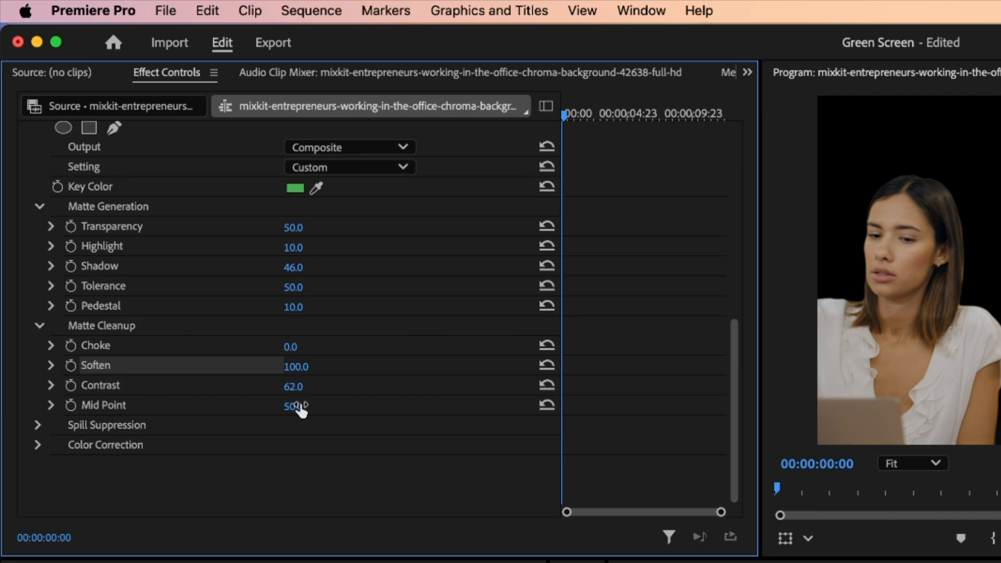
# Step: Set Spill to 60 in the Ultra Key Spill Suppression settings
pyautogui.click(39, 425)
pyautogui.scroll(-3, 168, 440)
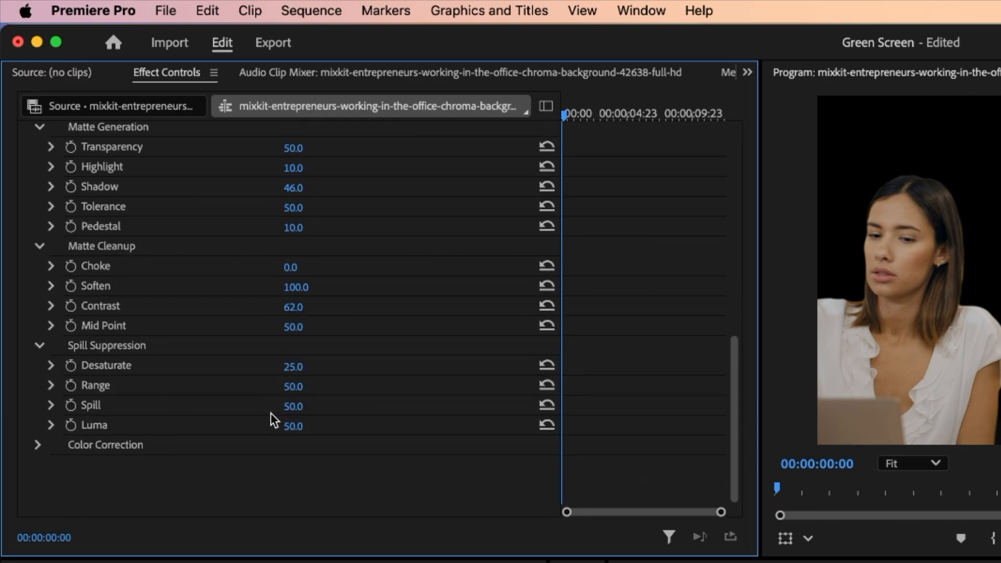
pyautogui.click(296, 408)
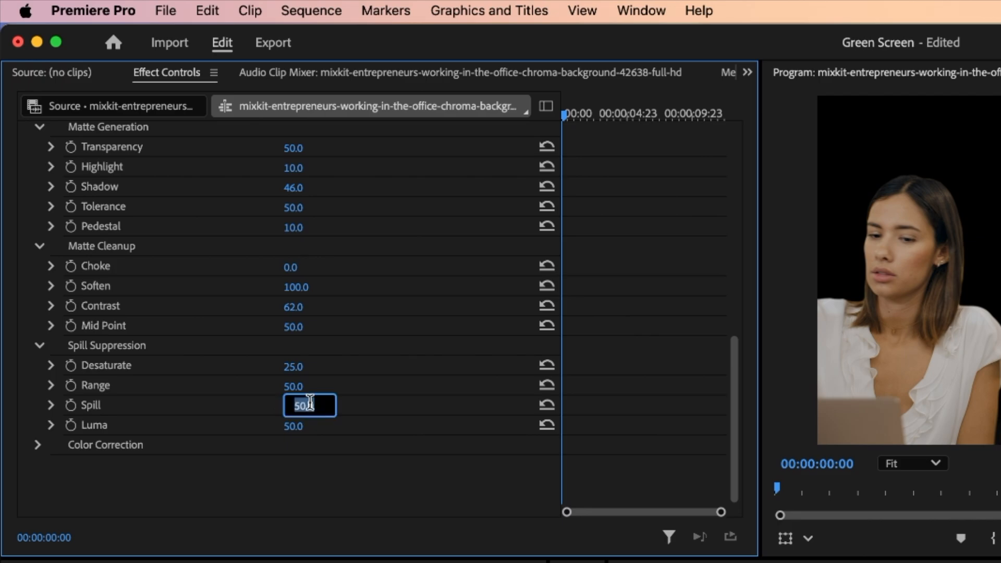
pyautogui.write('60')
pyautogui.press('Return')
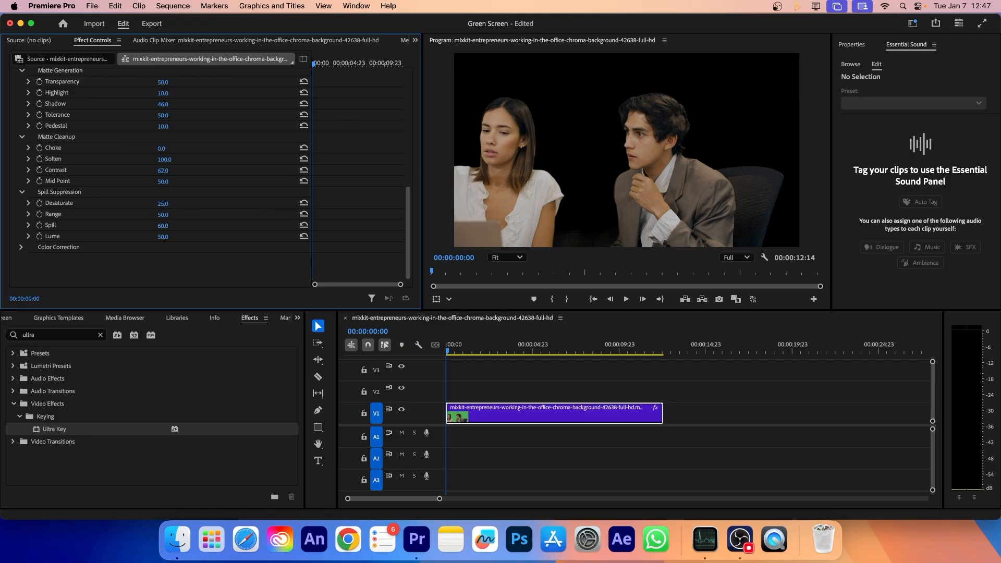
# Step: Import the background image 105.jpg from the Images folder into the project and return to the editing window
pyautogui.click(5, 318)
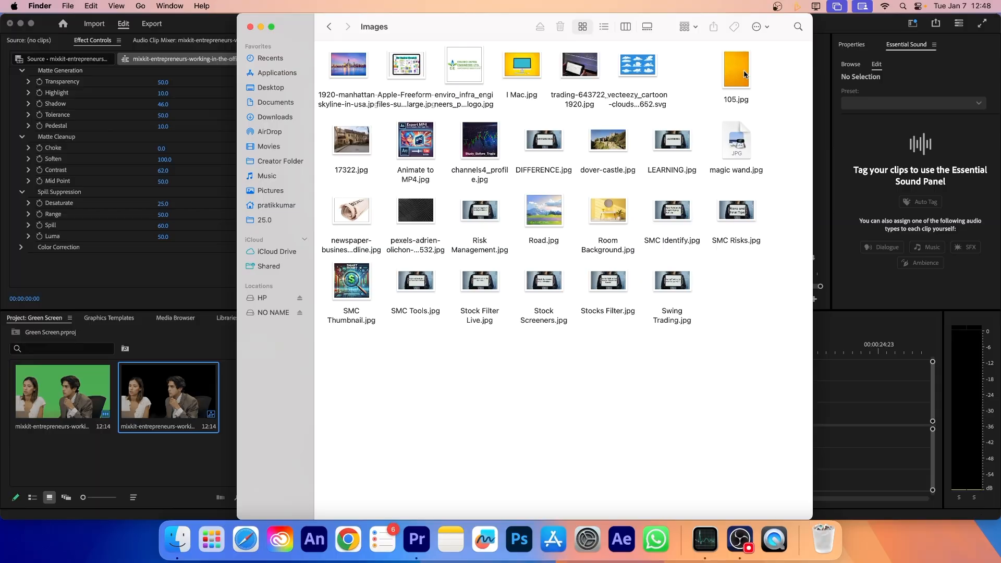
pyautogui.moveTo(737, 70); pyautogui.dragTo(159, 485)
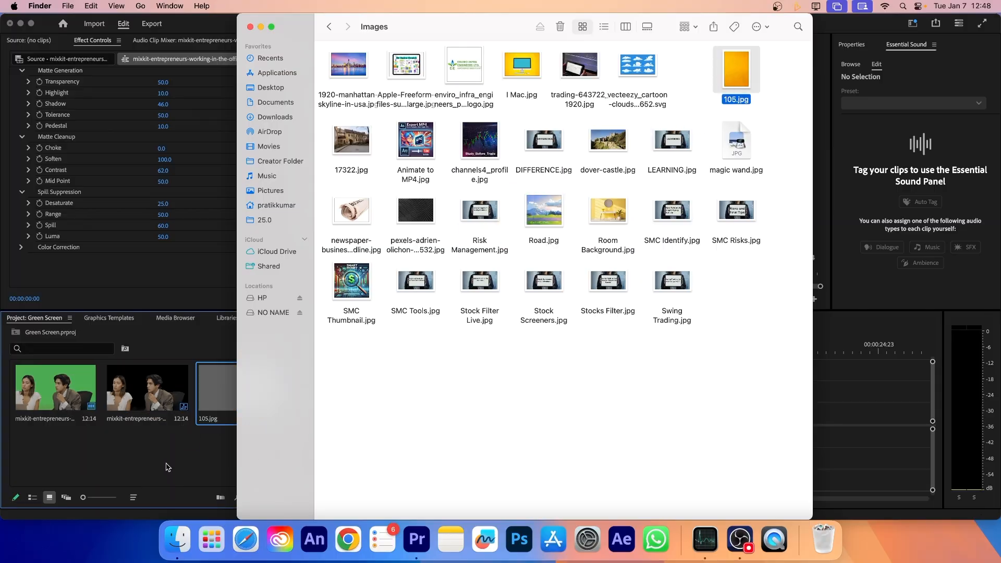
pyautogui.click(212, 467)
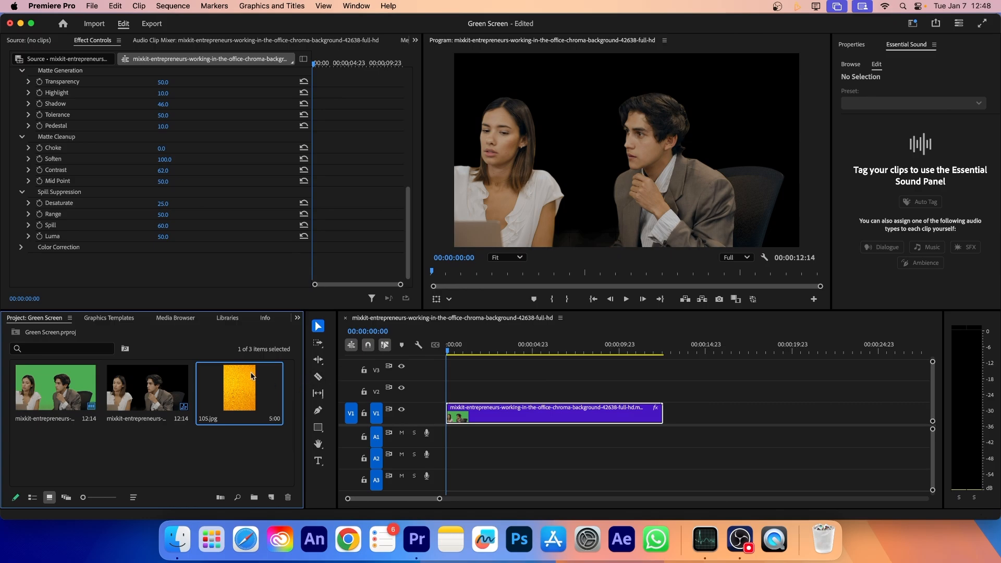
# Step: Move the keyed clip to V2 and place 105.jpg beneath it on V1, extended to the clip's full length
pyautogui.moveTo(251, 376); pyautogui.dragTo(250, 427)
pyautogui.moveTo(503, 418); pyautogui.dragTo(503, 391)
pyautogui.moveTo(254, 385); pyautogui.dragTo(469, 414)
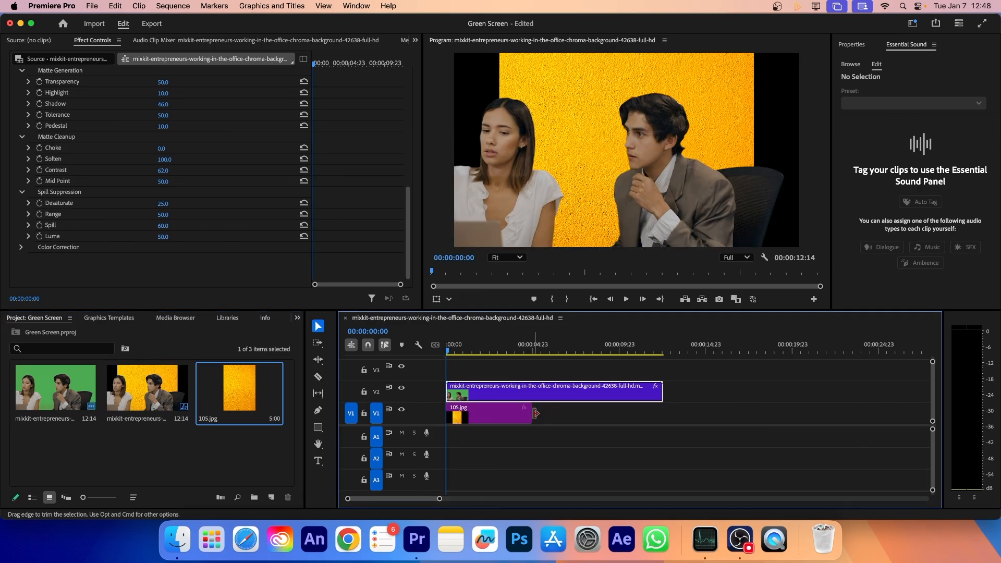
pyautogui.moveTo(530, 414); pyautogui.dragTo(663, 423)
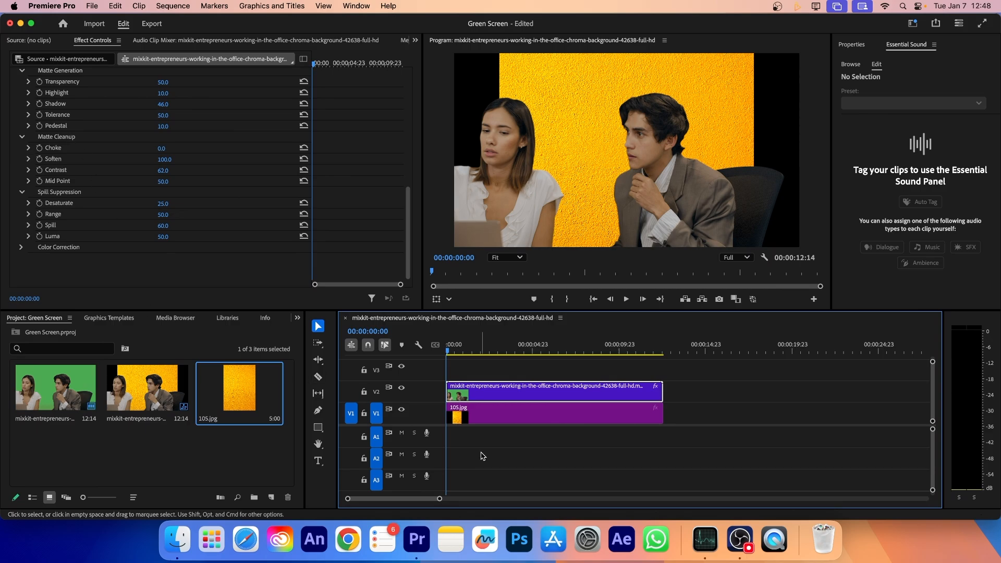
# Step: Set the rotation of the 105.jpg background clip to 90° and play back the sequence
pyautogui.click(488, 419)
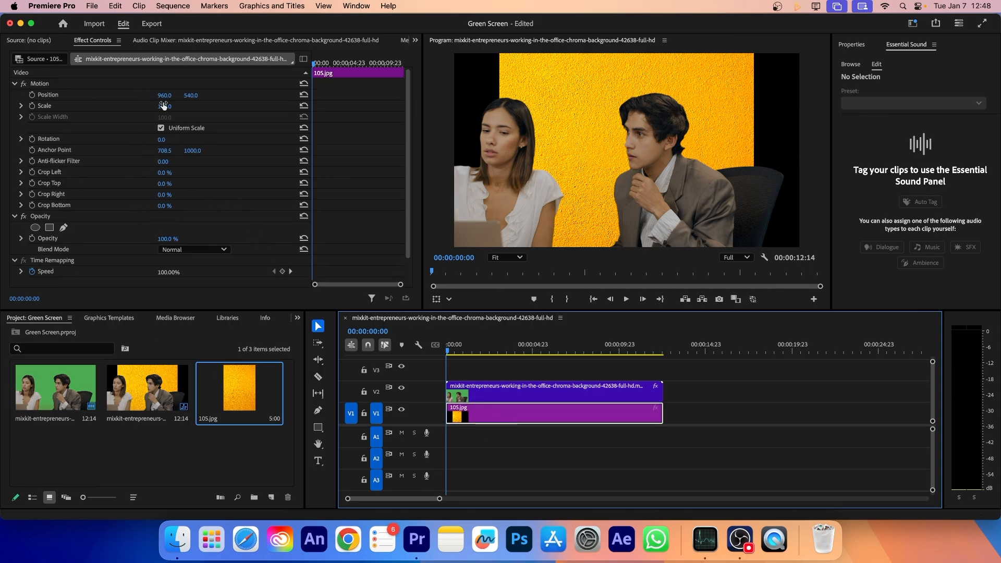
pyautogui.click(167, 139)
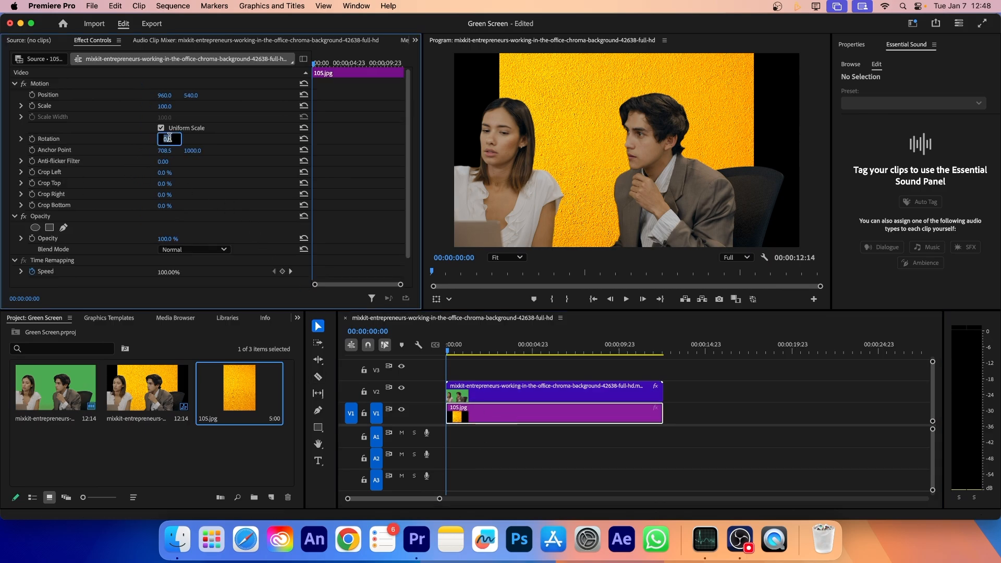
pyautogui.press('Return')
pyautogui.click(169, 137)
pyautogui.write('90')
pyautogui.press('Return')
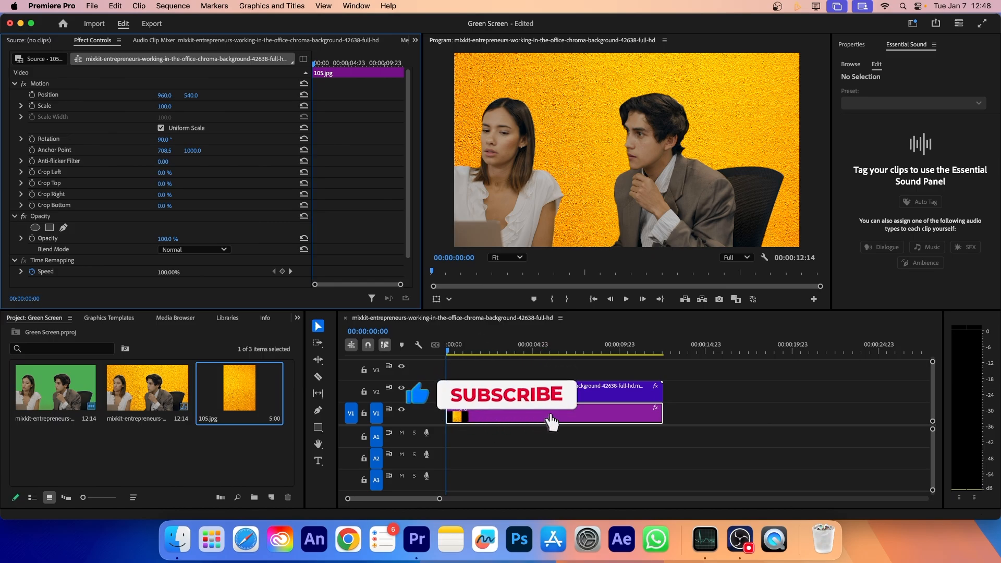
pyautogui.press('space')
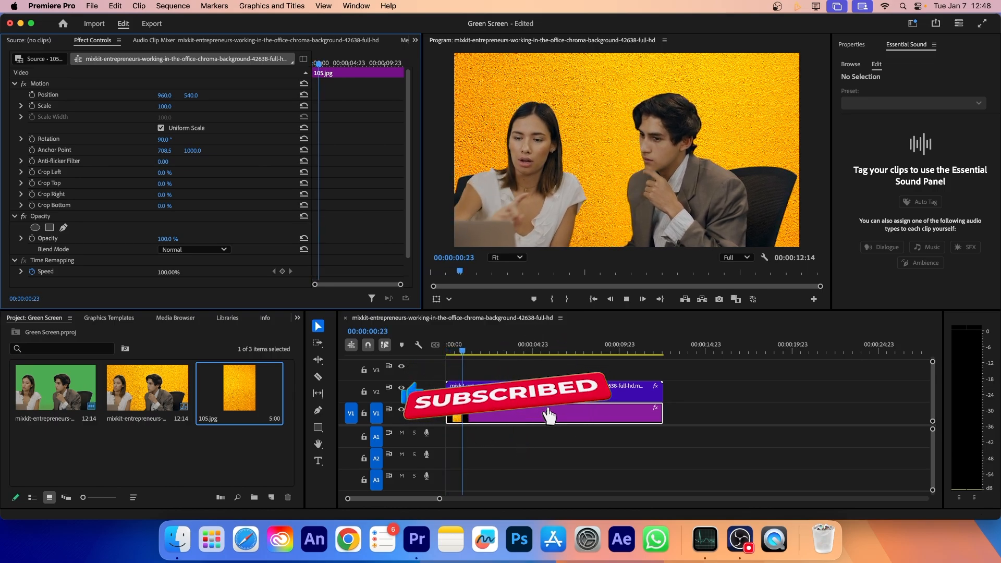